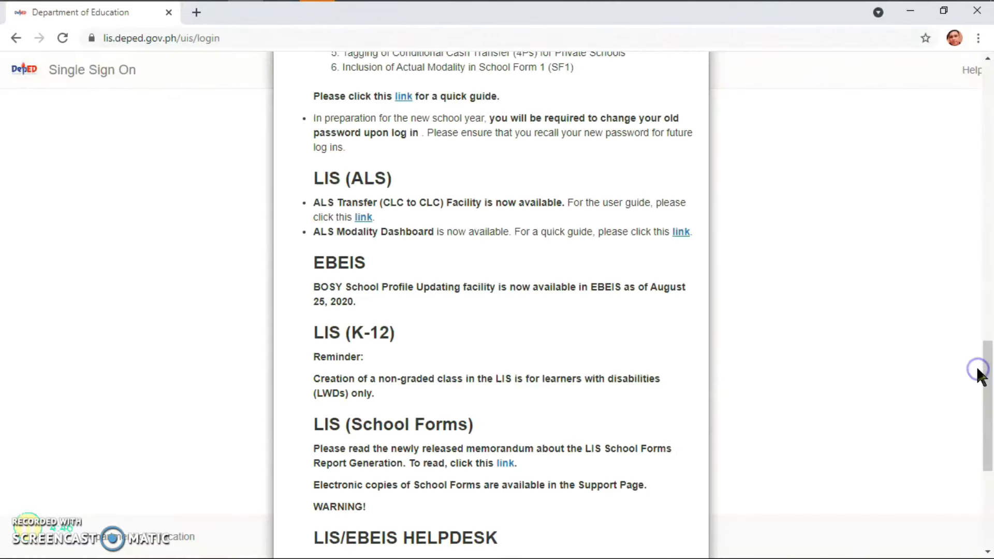
# Dismiss the announcement on the login page and sign in with the account username and password
pyautogui.moveTo(988, 382); pyautogui.dragTo(957, 558)
pyautogui.click(675, 512)
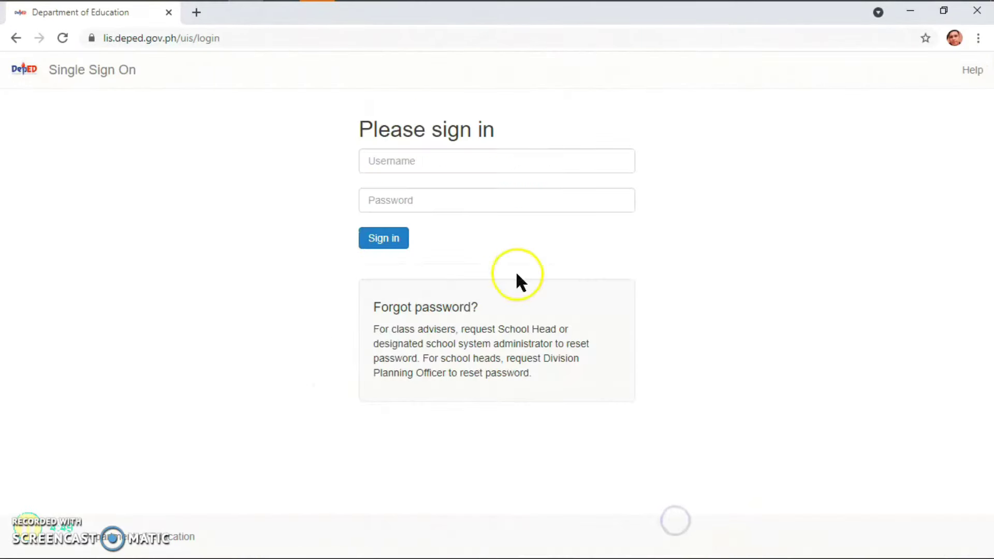
pyautogui.click(515, 162)
pyautogui.write('1')
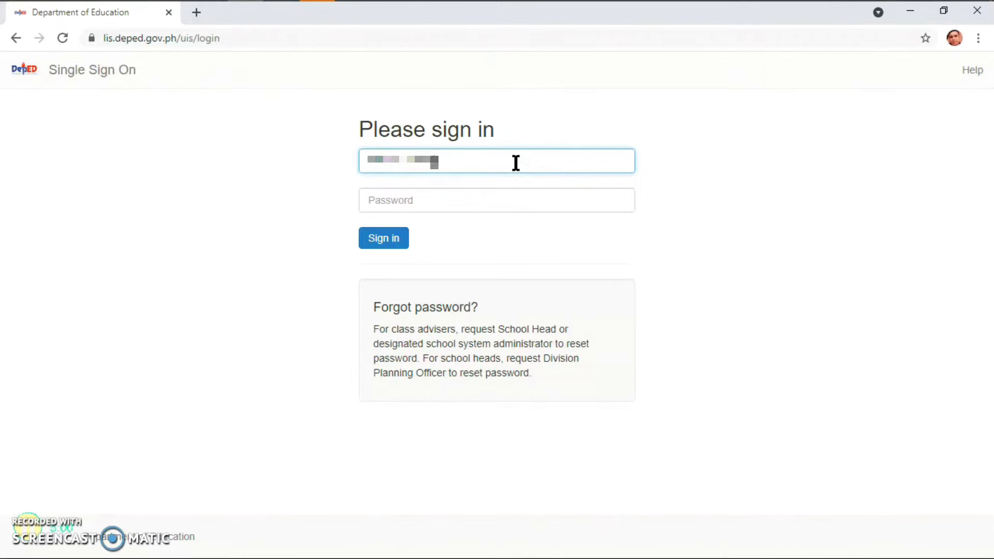
pyautogui.click(489, 196)
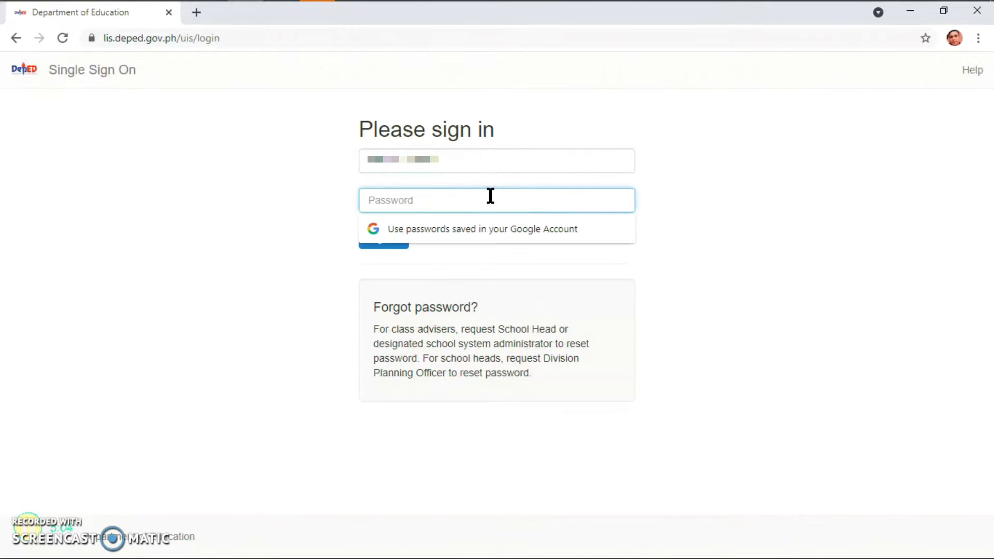
pyautogui.write('*')
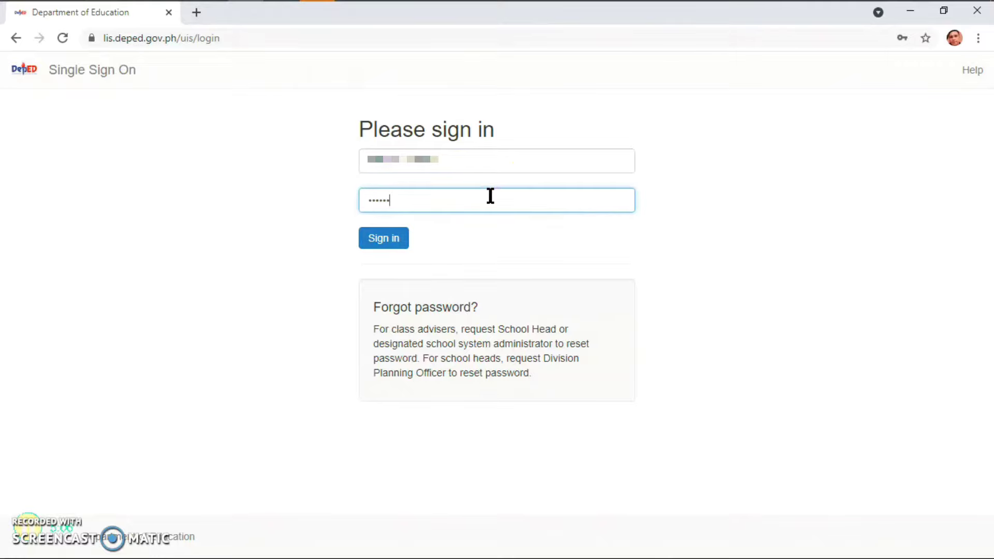
pyautogui.write('*******')
pyautogui.press('Return')
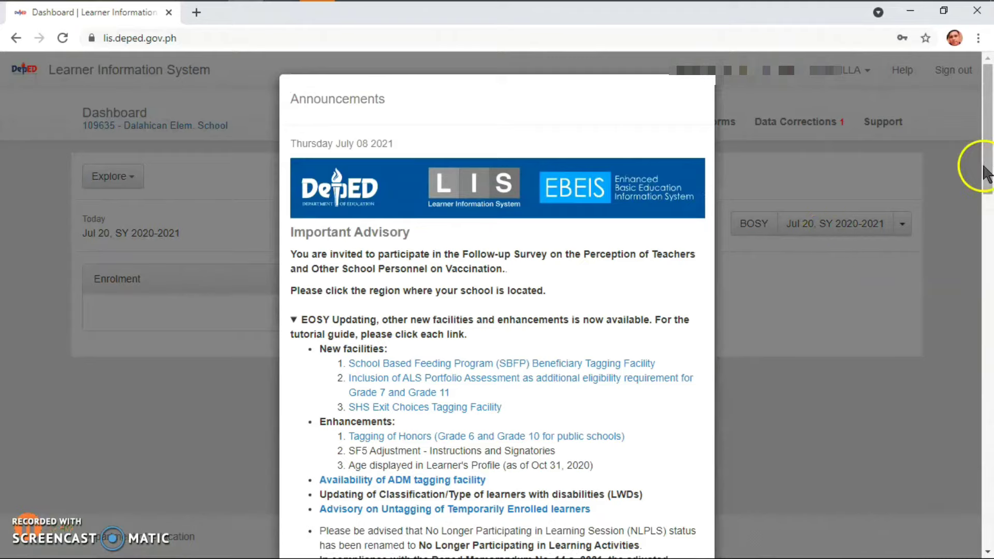
# Close the dashboard announcements and open the class masterlist
pyautogui.moveTo(986, 173); pyautogui.dragTo(944, 540)
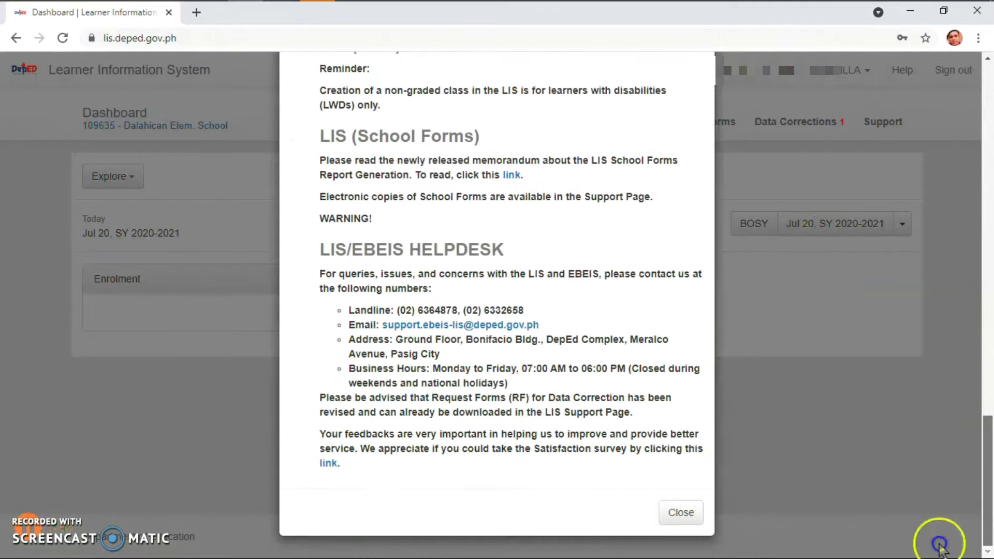
pyautogui.click(702, 513)
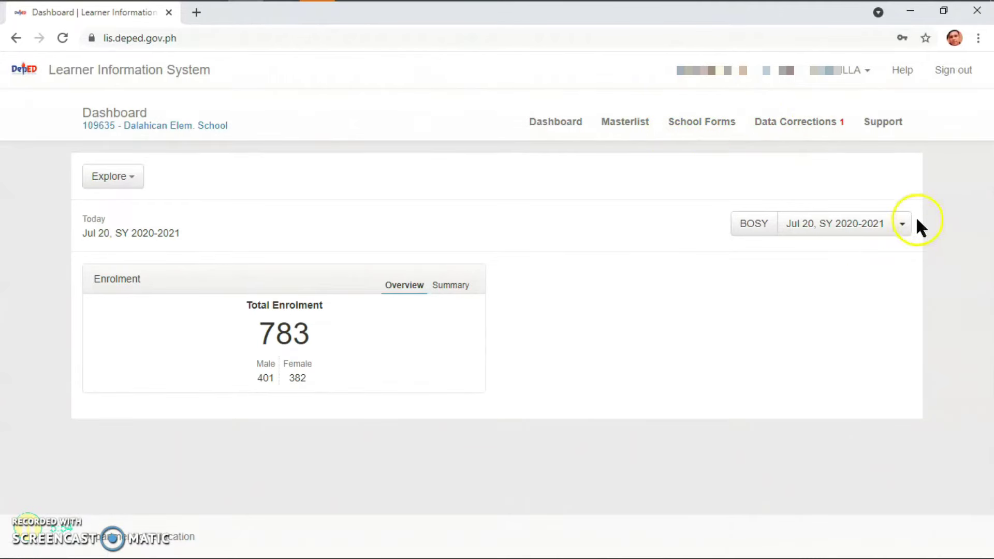
pyautogui.click(618, 132)
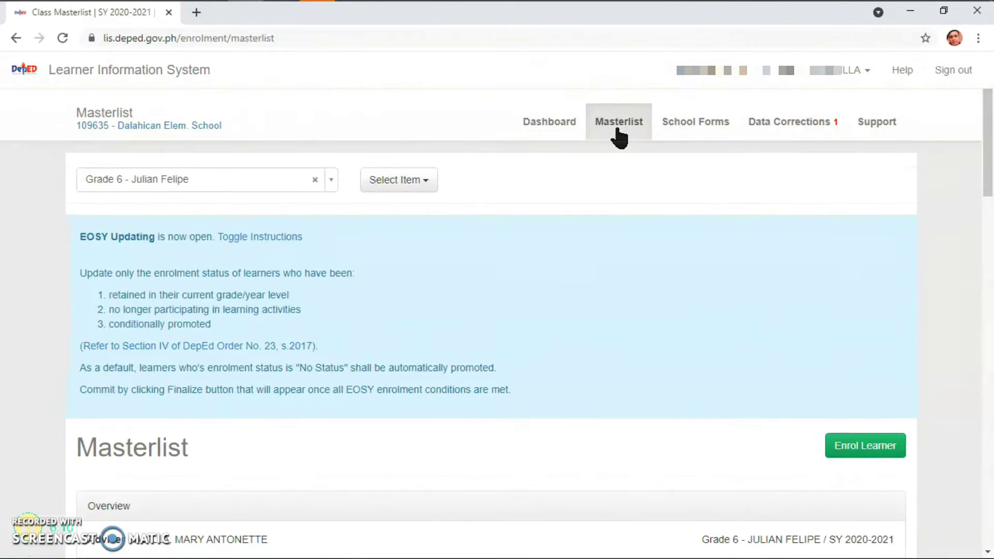
# View the profile of the first learner in the masterlist's enrolment table and check which update options it offers
pyautogui.moveTo(983, 155); pyautogui.dragTo(985, 350)
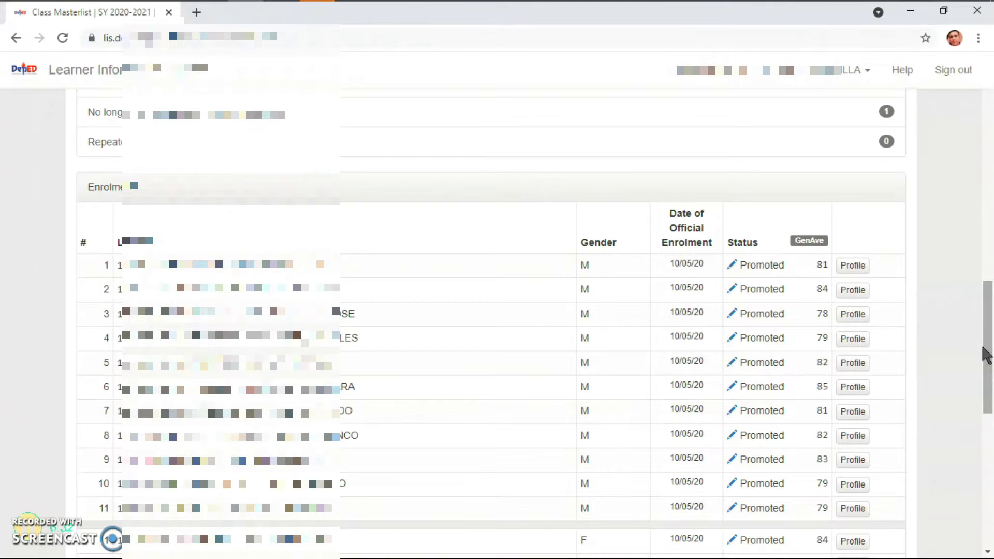
pyautogui.click(885, 324)
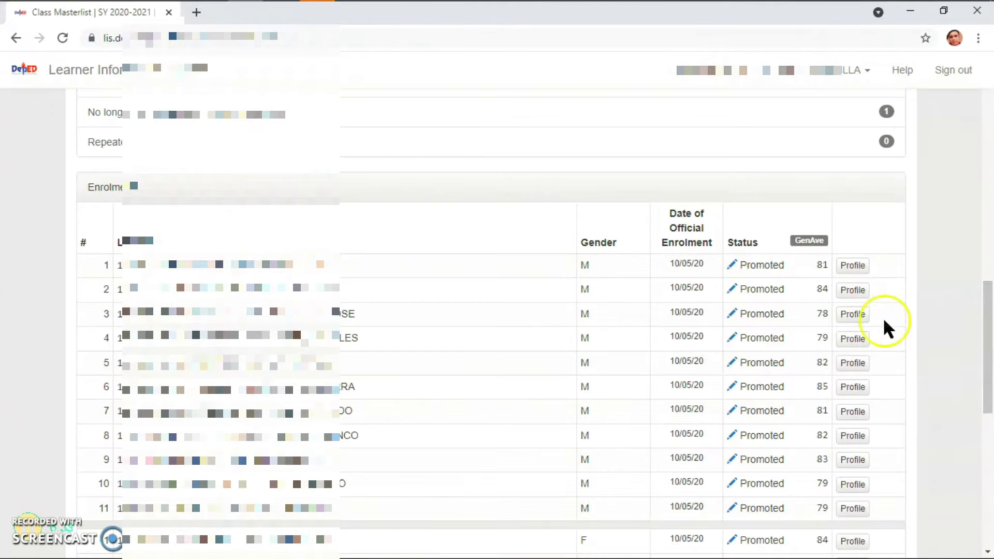
pyautogui.click(851, 268)
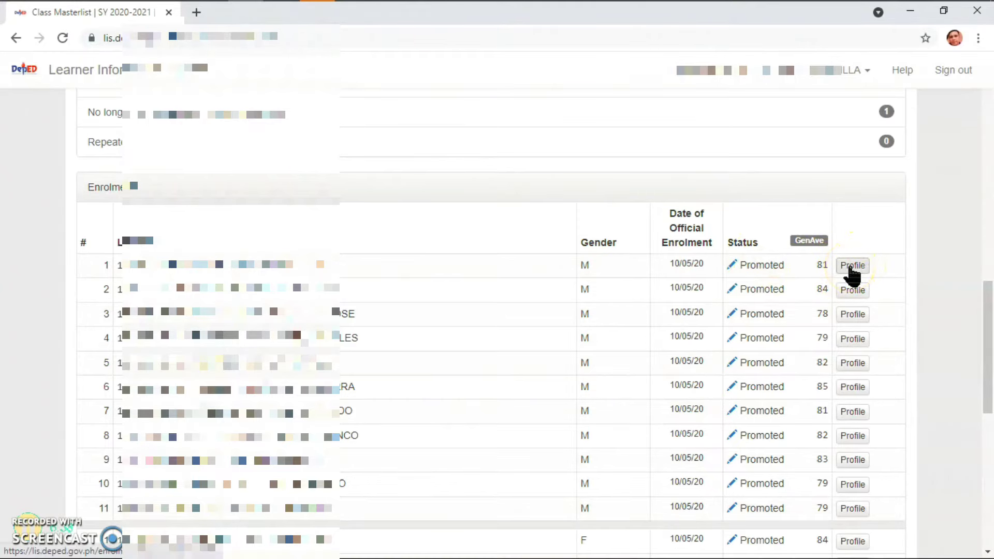
pyautogui.click(851, 267)
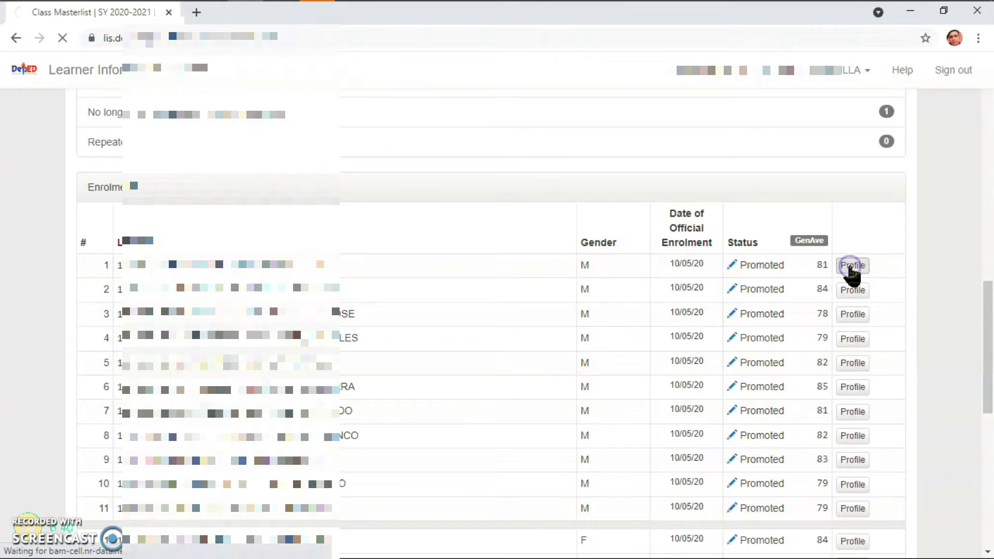
pyautogui.click(749, 280)
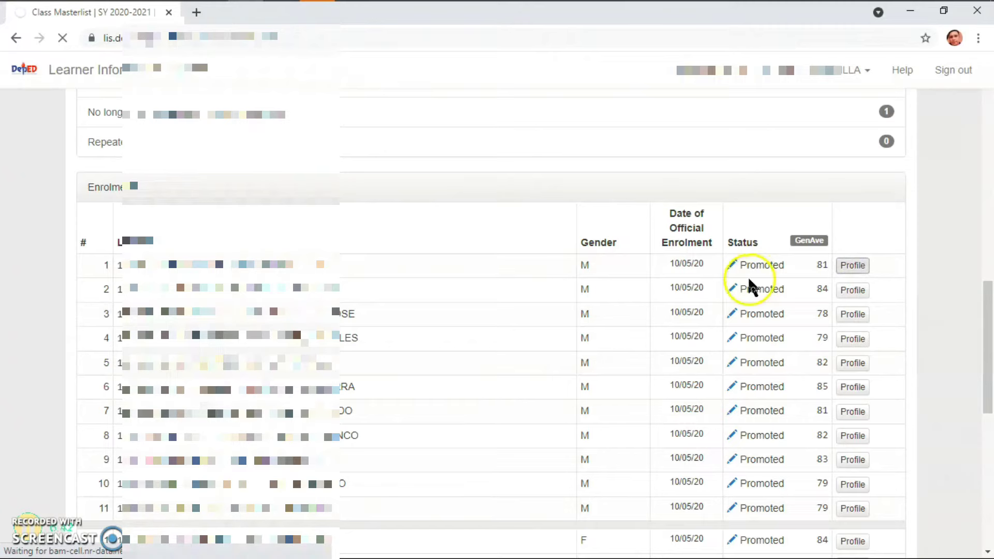
pyautogui.click(853, 270)
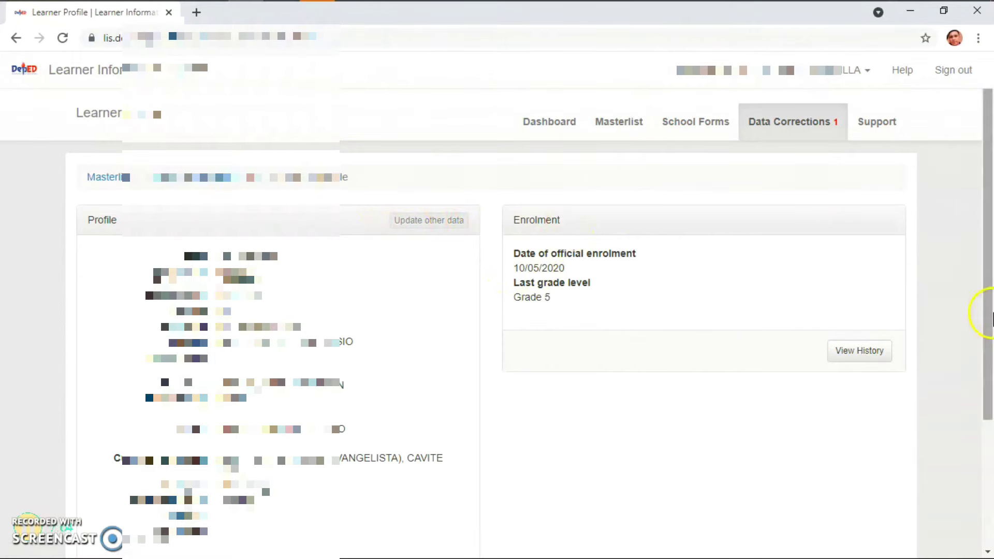
pyautogui.moveTo(983, 316); pyautogui.dragTo(683, 106)
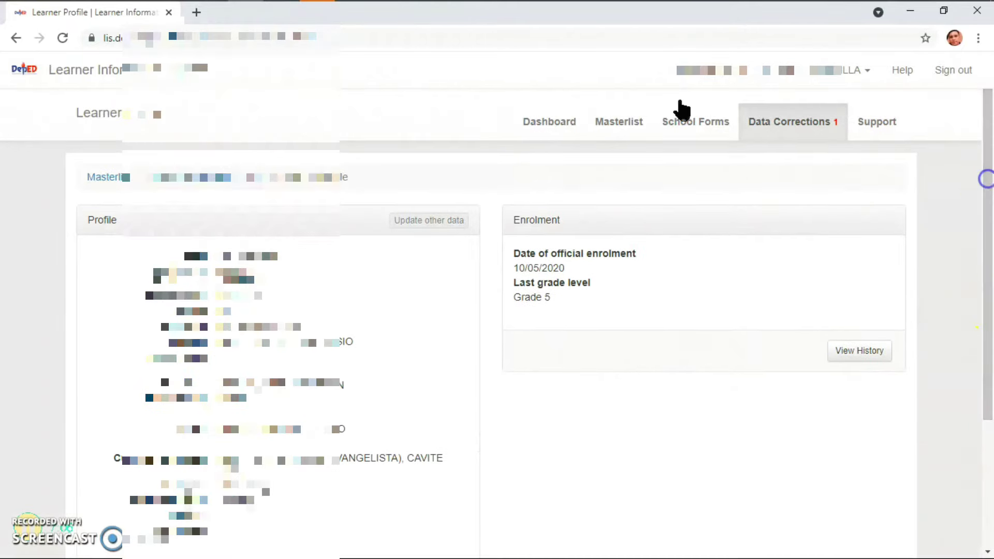
# Return to the masterlist and update the first learner's enrolment status to No status
pyautogui.click(17, 38)
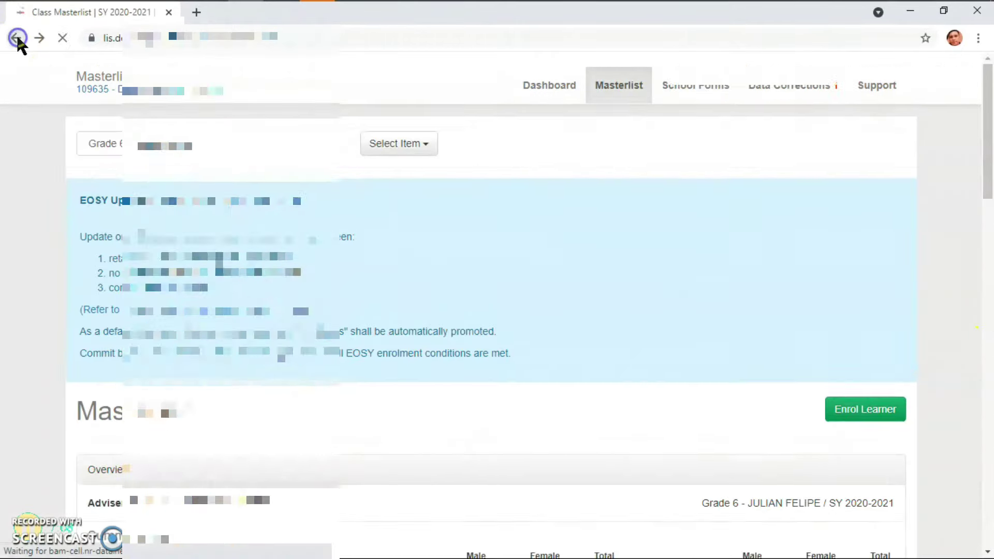
pyautogui.moveTo(989, 137); pyautogui.dragTo(958, 323)
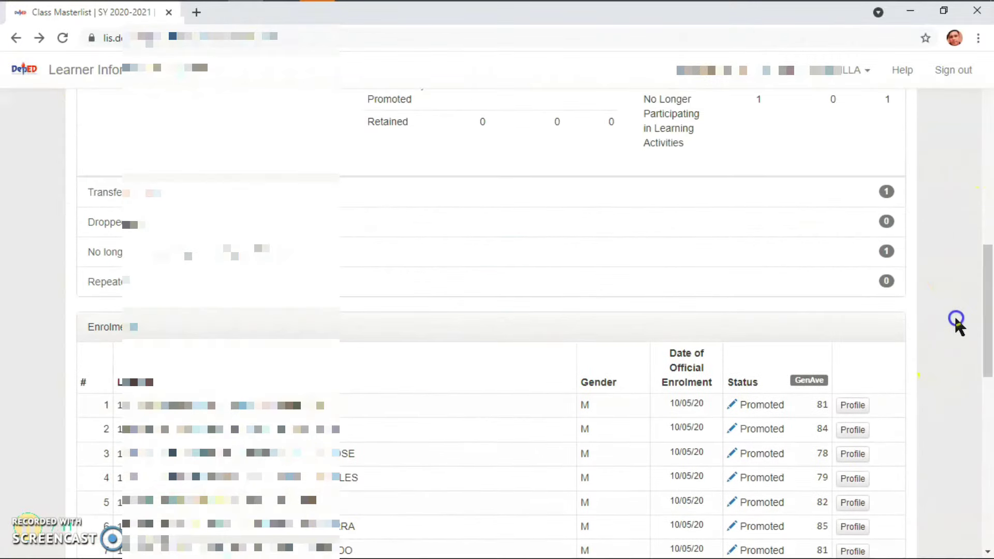
pyautogui.click(736, 412)
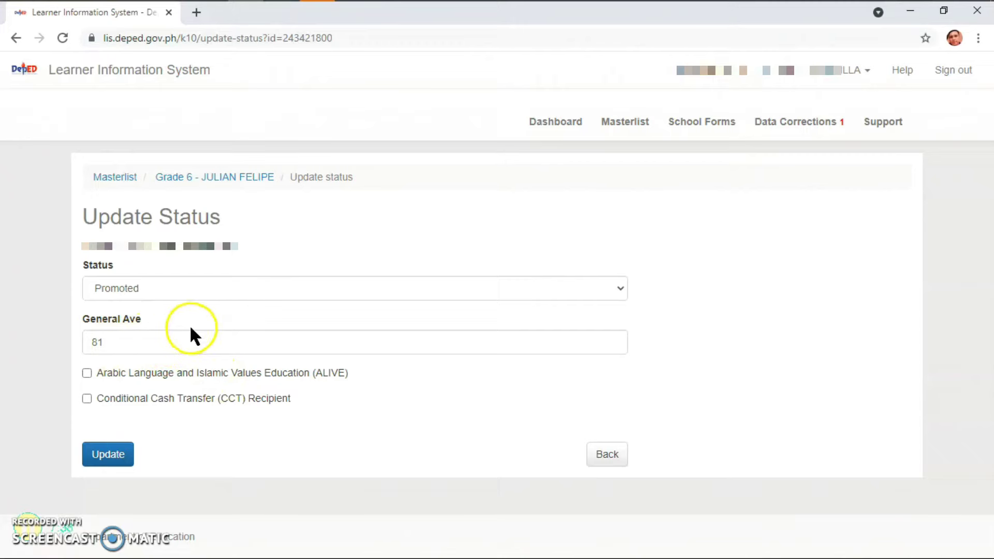
pyautogui.click(468, 287)
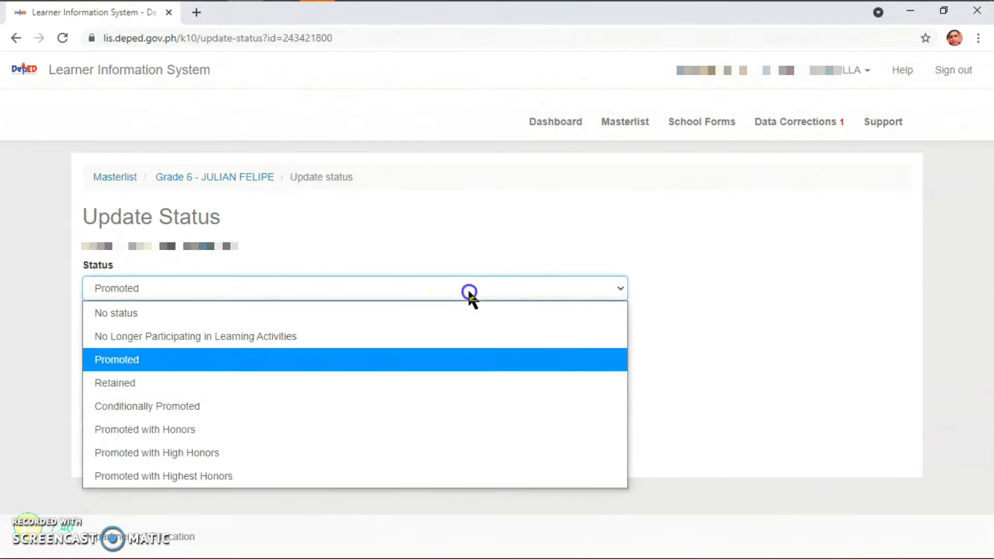
pyautogui.click(175, 312)
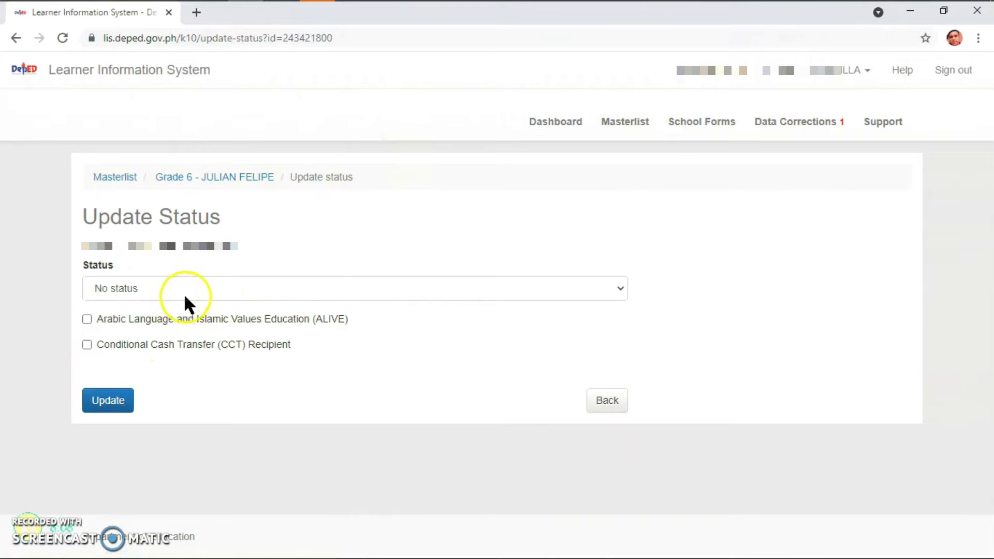
pyautogui.click(123, 404)
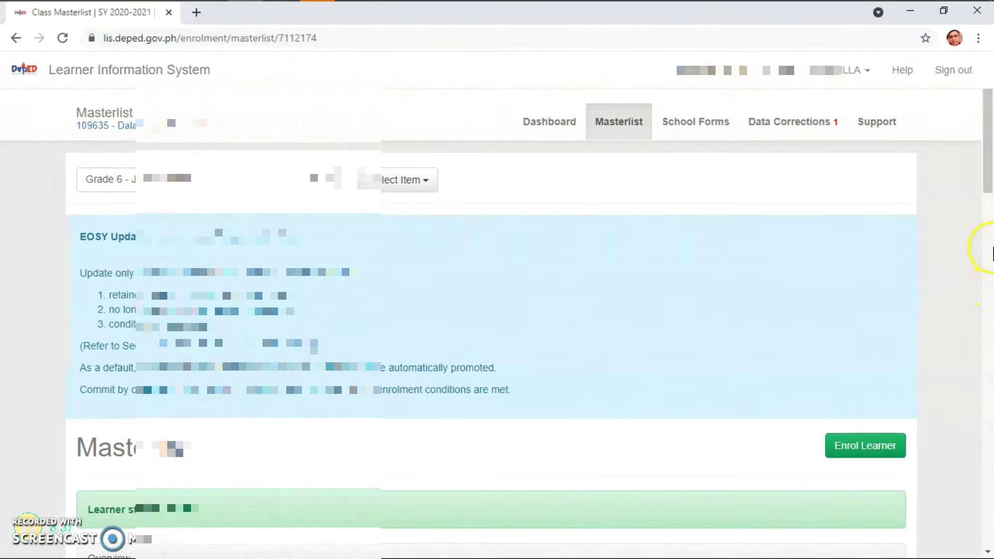
# Open the first learner's profile from the enrolment table and request a correction of basic profile
pyautogui.moveTo(990, 170); pyautogui.dragTo(958, 399)
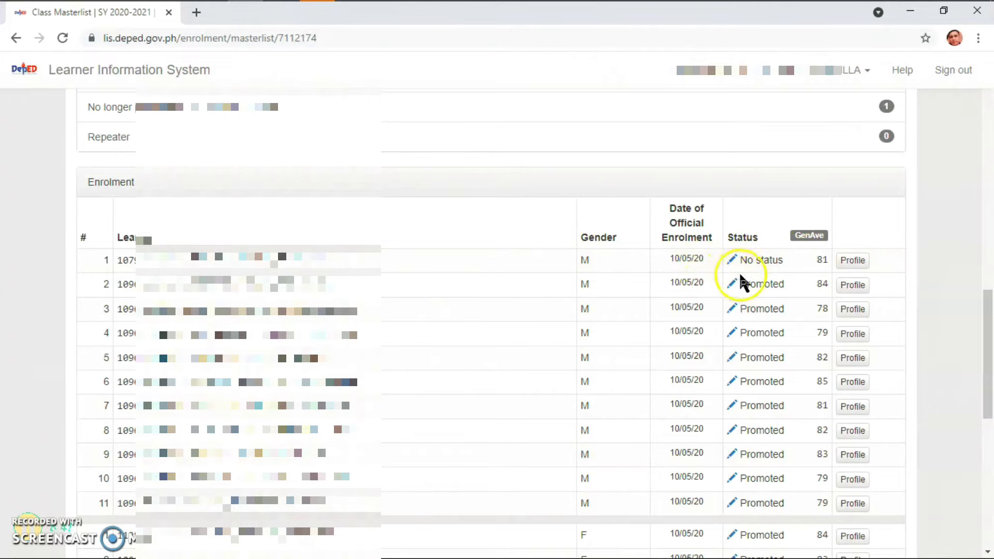
pyautogui.click(850, 262)
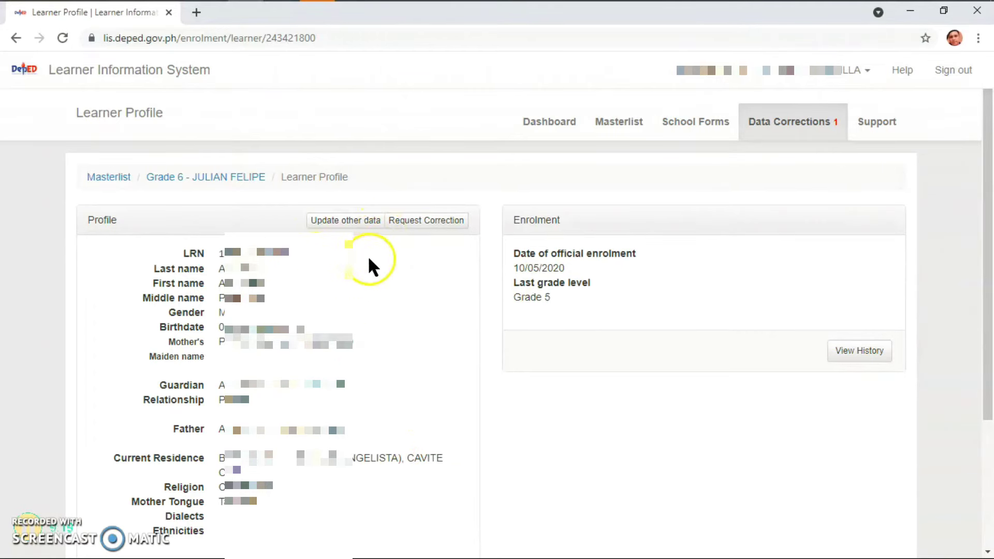
pyautogui.click(404, 224)
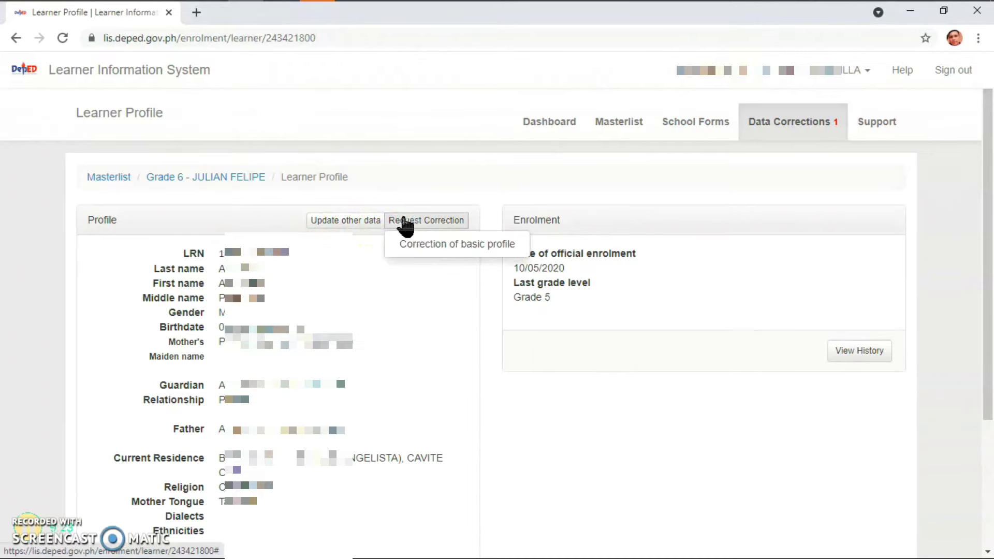
pyautogui.click(417, 242)
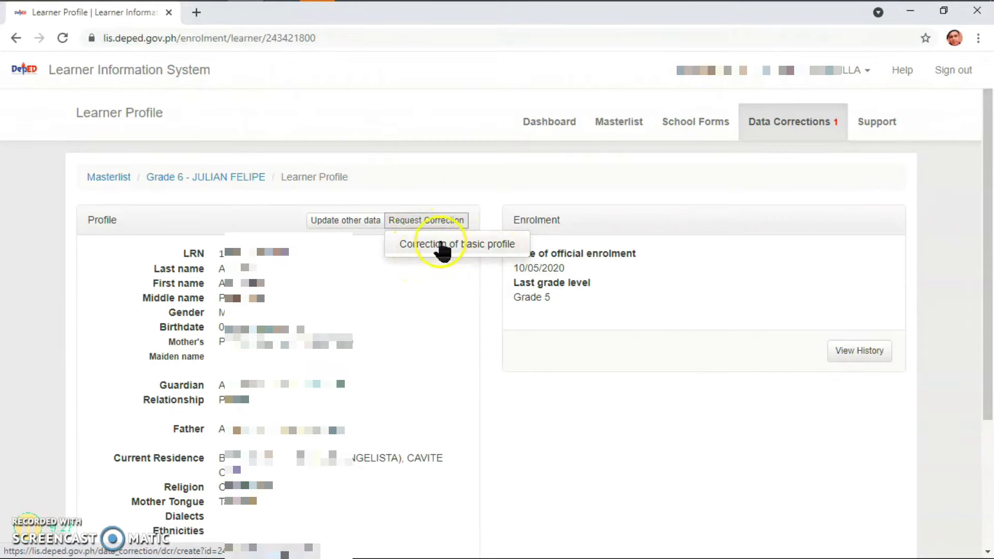
pyautogui.click(434, 248)
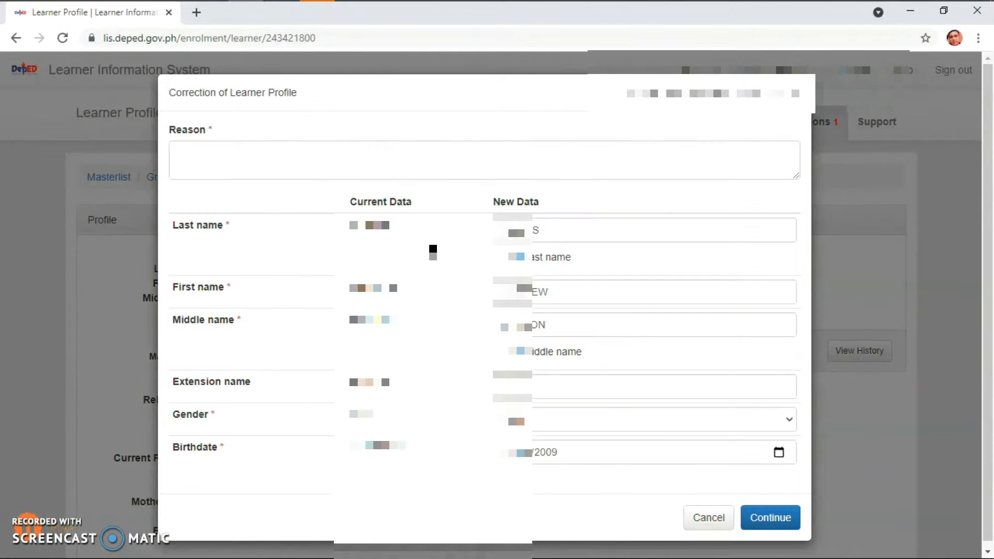
# Examine the reason, last name and birthdate fields of the learner correction form, cancel the request and return to the masterlist
pyautogui.click(471, 247)
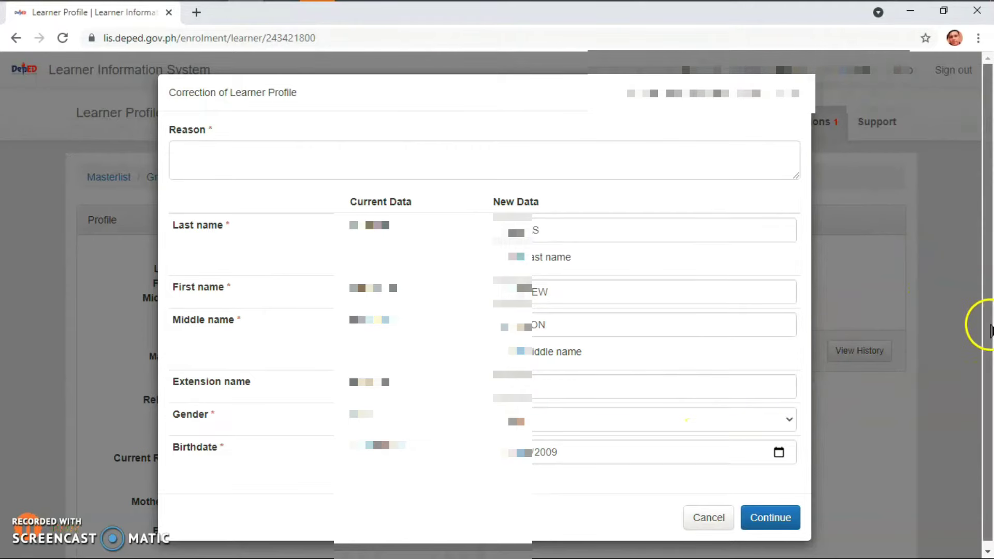
pyautogui.scroll(-1, 989, 375)
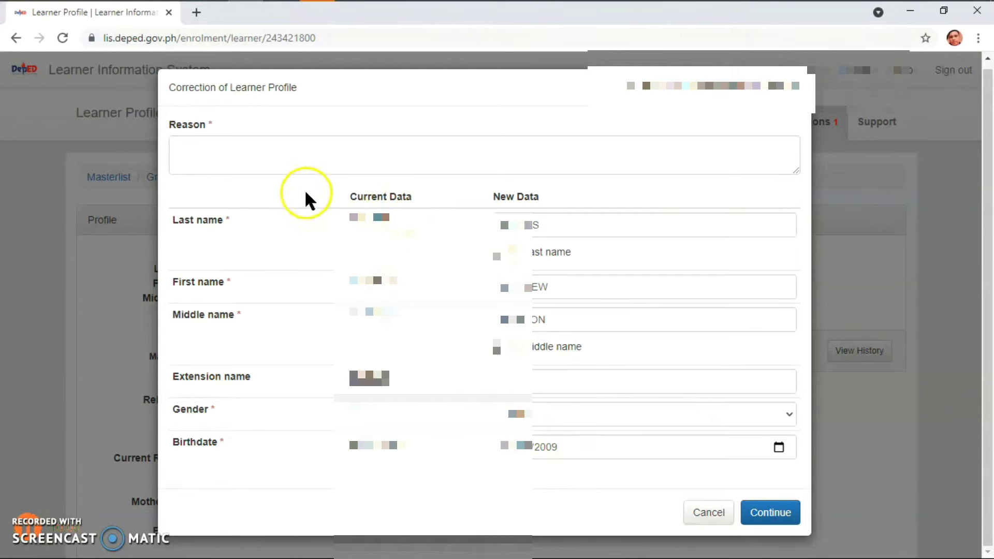
pyautogui.click(278, 165)
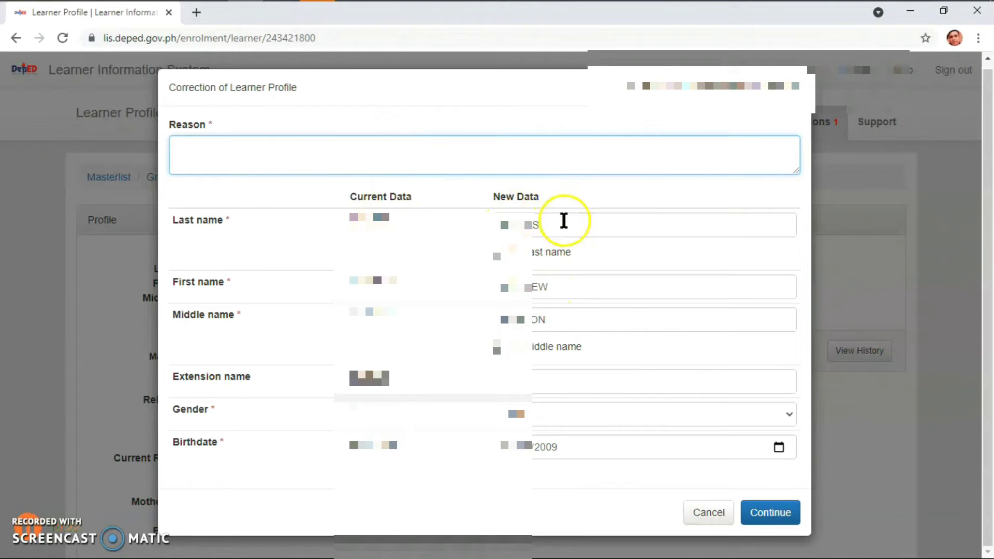
pyautogui.click(564, 221)
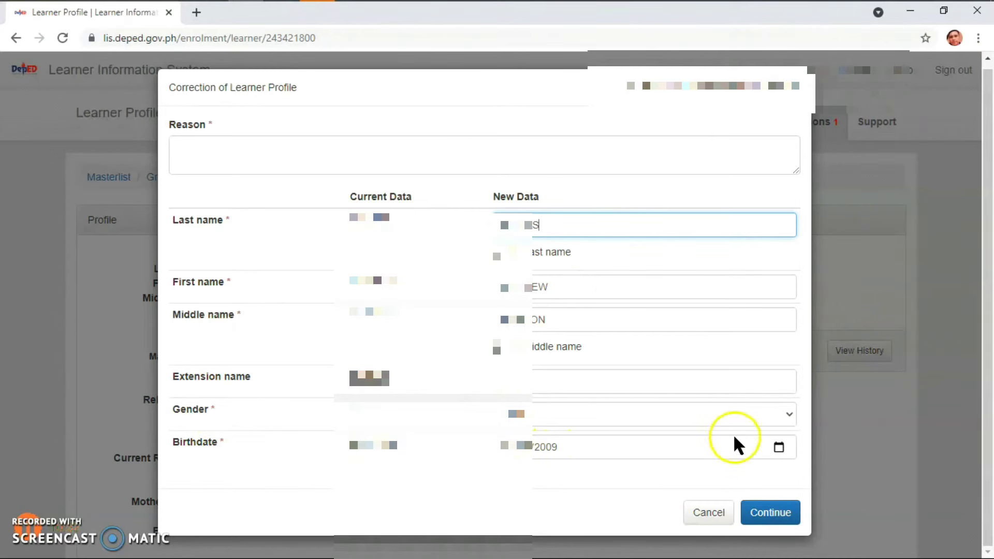
pyautogui.click(778, 447)
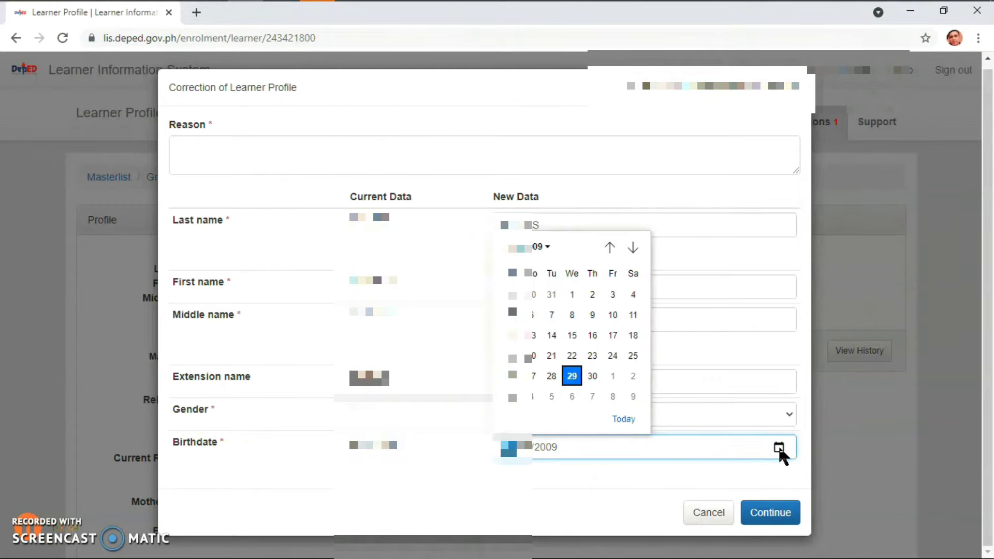
pyautogui.click(716, 356)
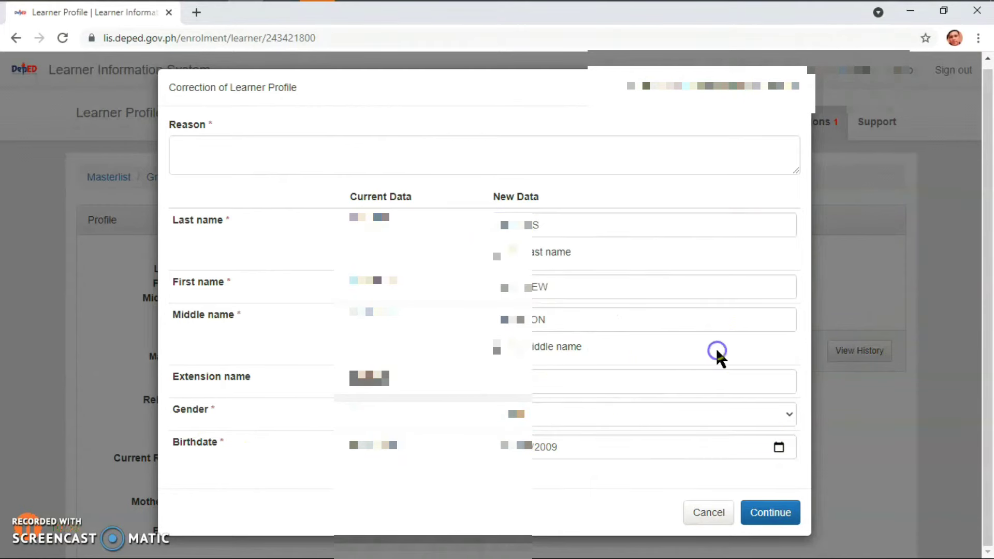
pyautogui.click(287, 158)
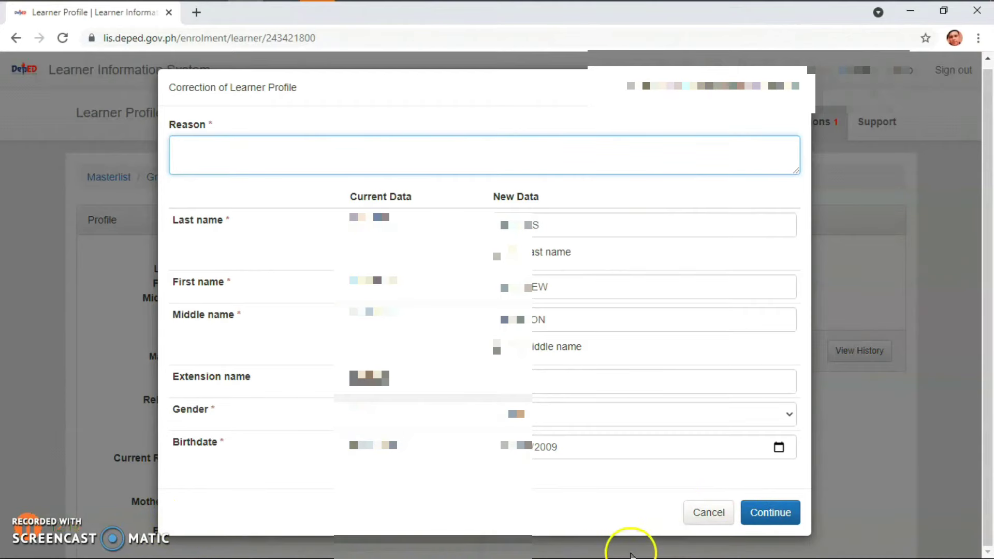
pyautogui.click(696, 513)
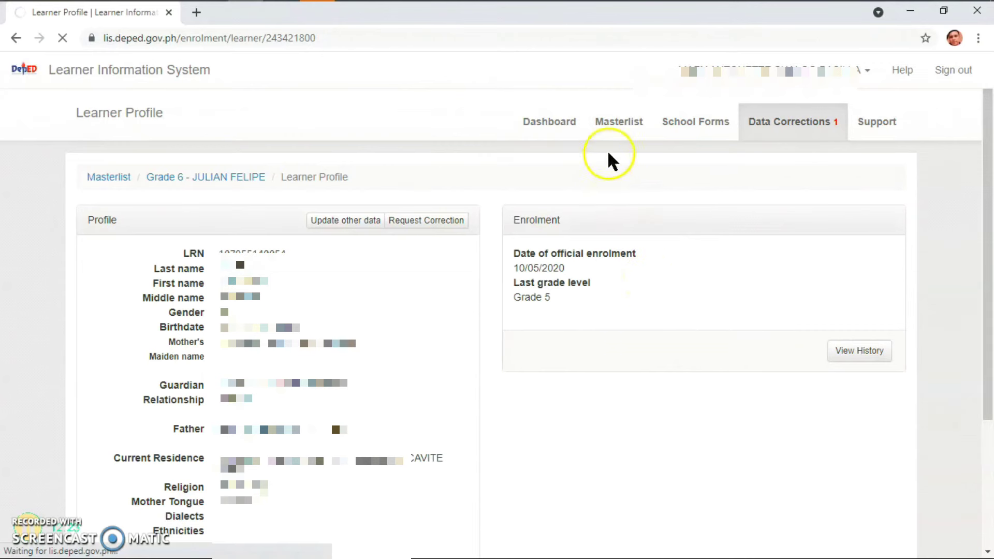
pyautogui.click(610, 129)
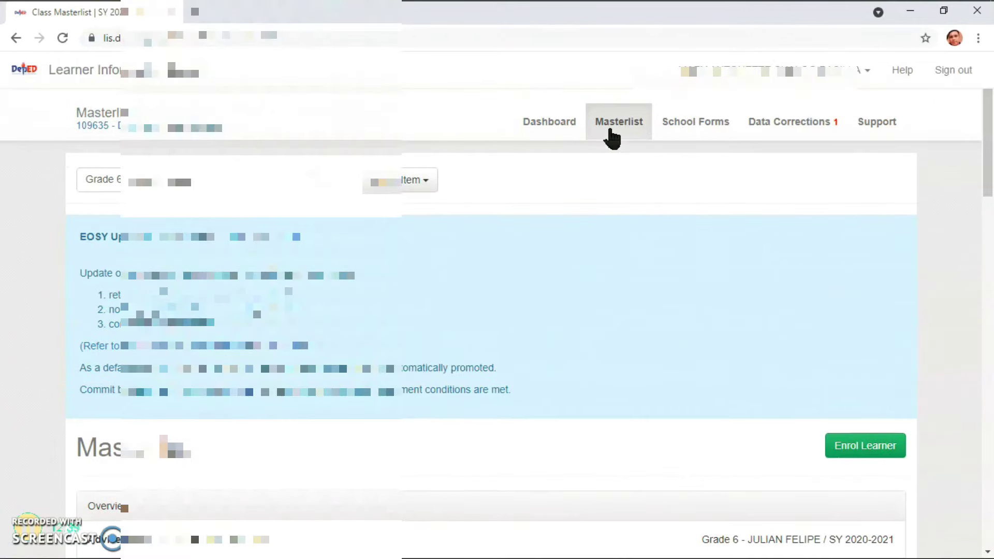
# Update the first learner's enrolment status in the masterlist to Promoted with a general average of 81
pyautogui.click(989, 108)
pyautogui.moveTo(990, 111); pyautogui.dragTo(982, 321)
pyautogui.click(732, 307)
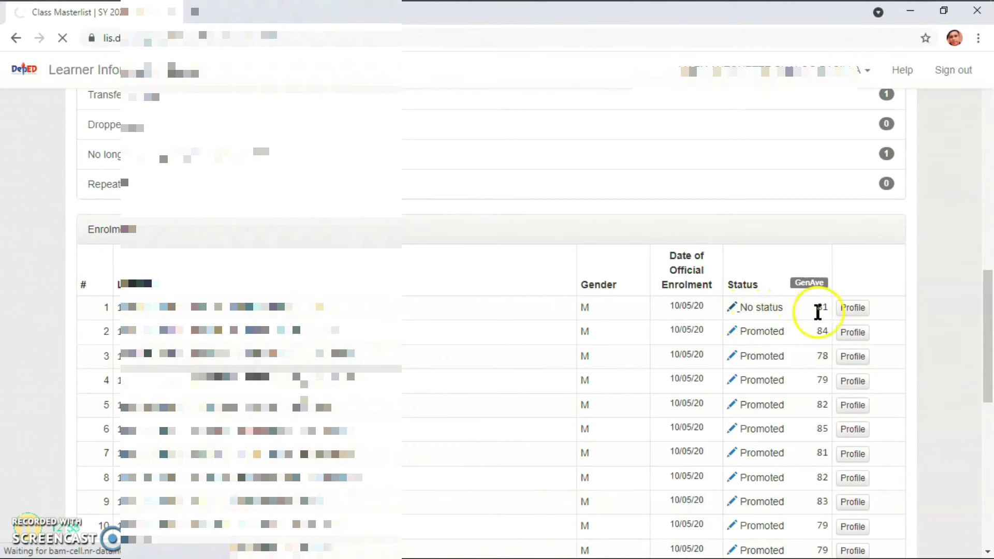
pyautogui.click(765, 309)
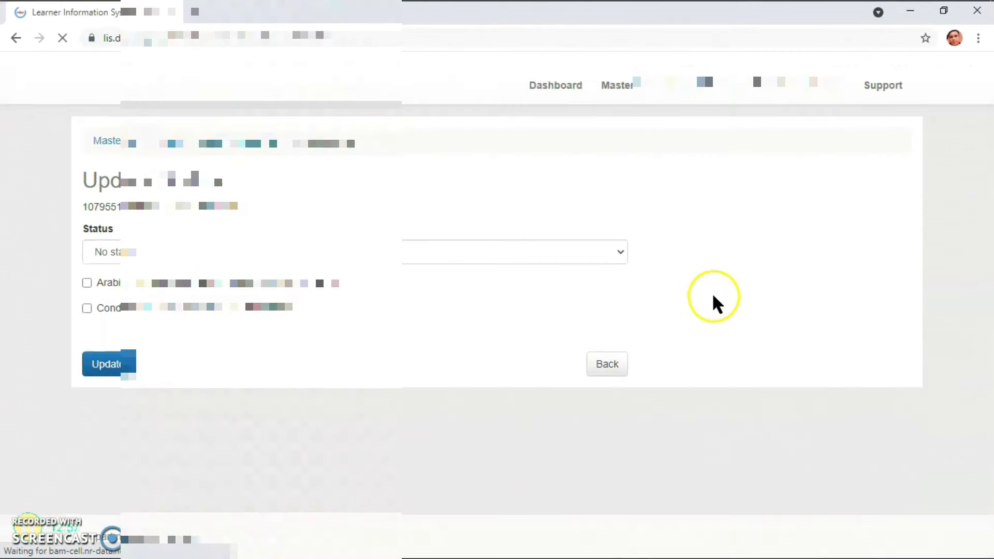
pyautogui.click(450, 294)
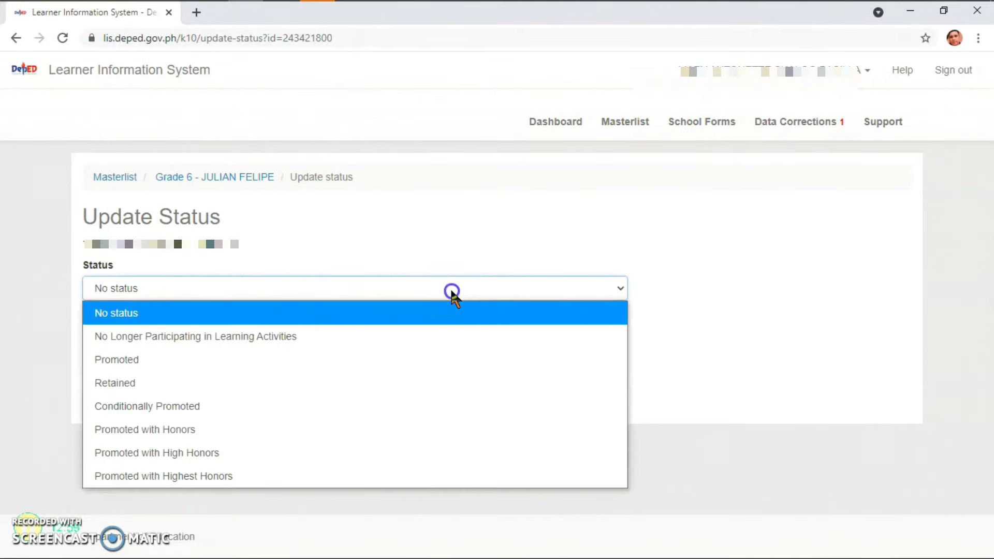
pyautogui.click(183, 369)
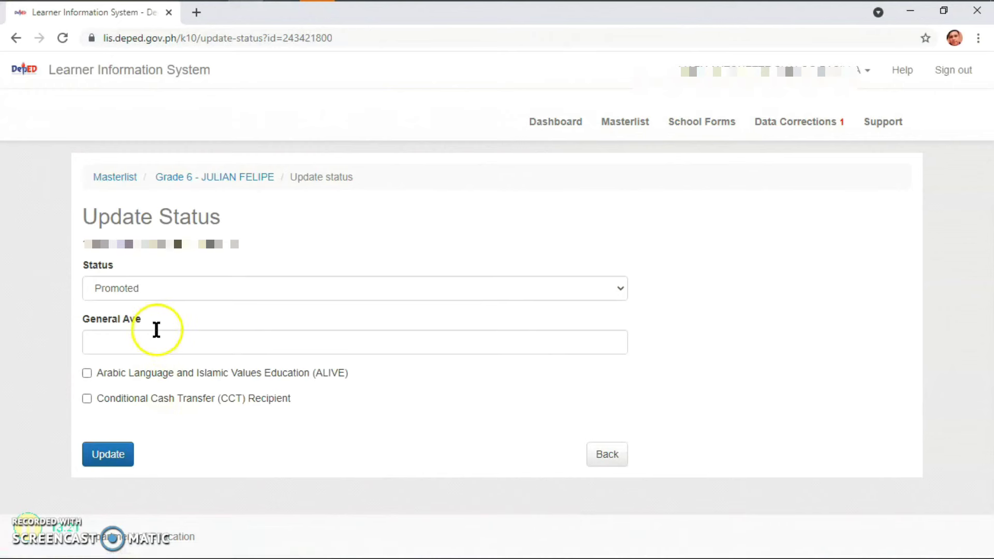
pyautogui.click(150, 341)
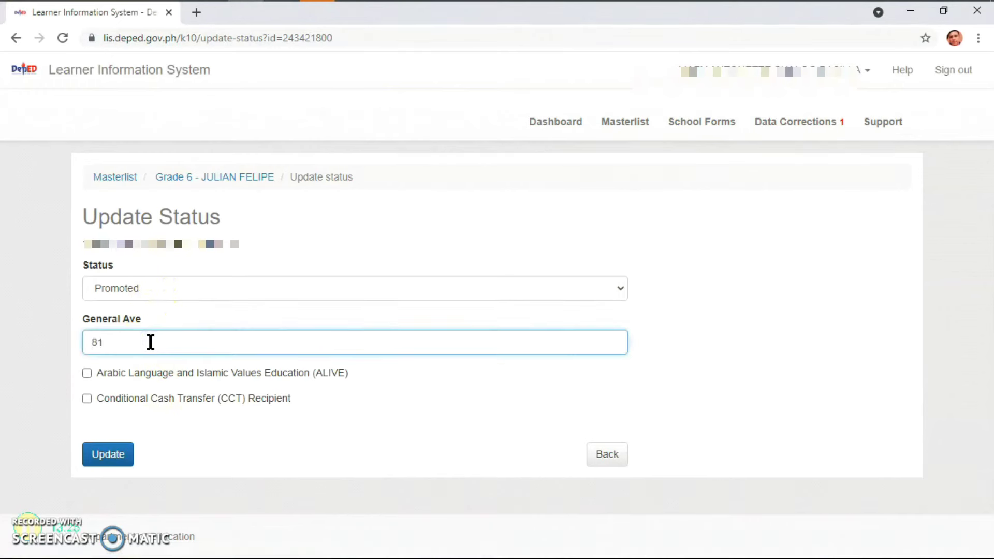
pyautogui.click(108, 457)
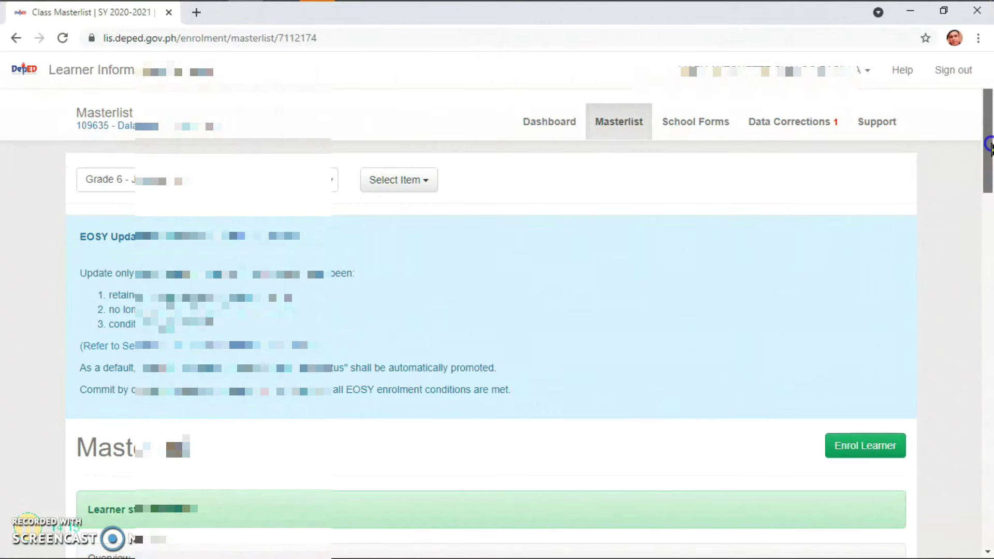
# Check the first learner's status and general average in the enrolment table, and review the masterlist's overview summary
pyautogui.moveTo(989, 151); pyautogui.dragTo(984, 343)
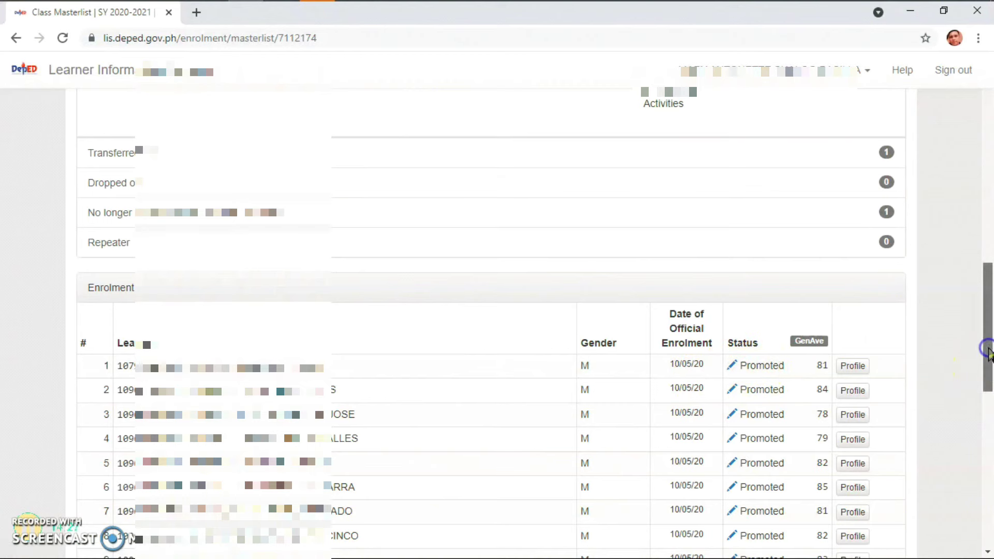
pyautogui.moveTo(989, 354); pyautogui.dragTo(990, 217)
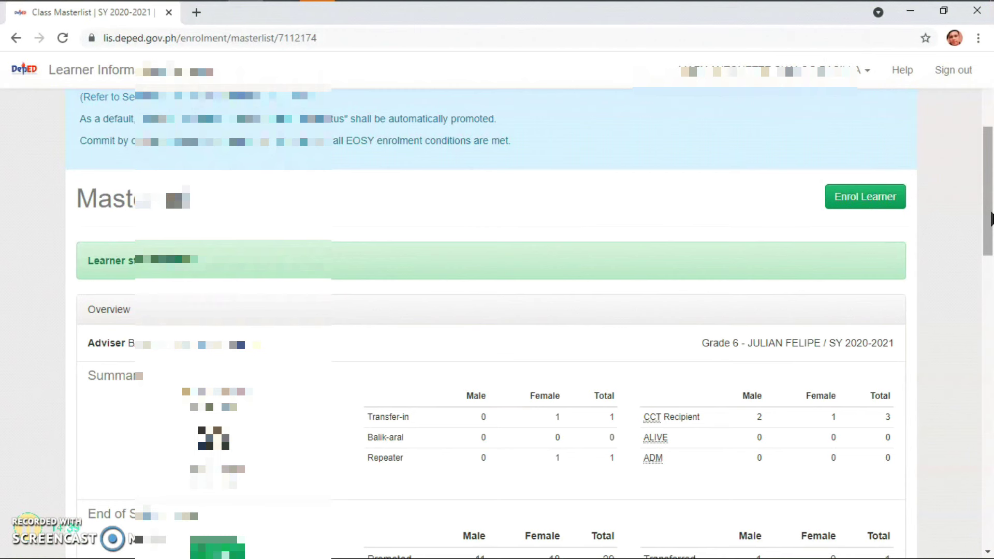
pyautogui.click(990, 218)
pyautogui.moveTo(991, 218); pyautogui.dragTo(990, 334)
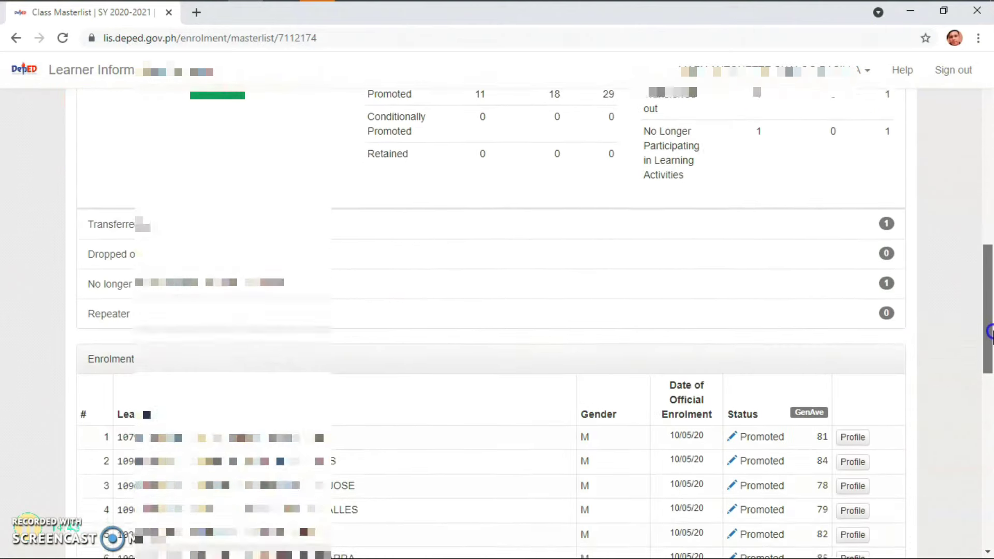